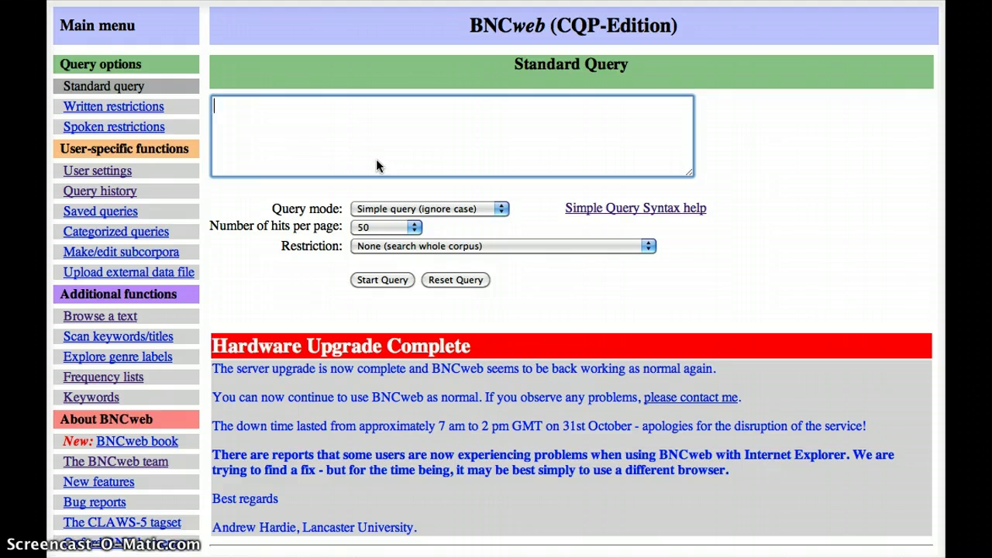
Step: Search the whole corpus for the verb lemma {lend/V}, returning 2858 hits in 1246 texts
type("{lend/V}")
left_click(396, 281)
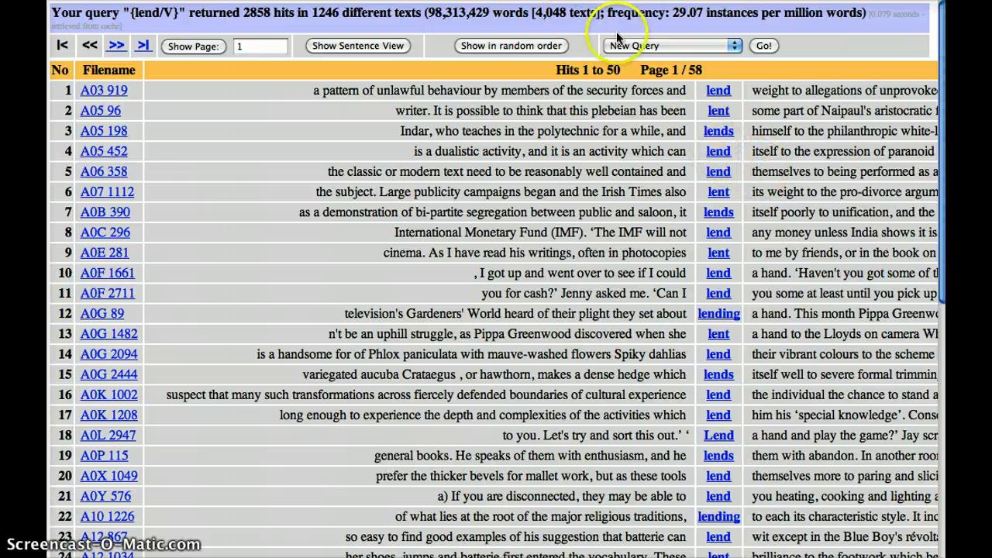
Step: Calculate word collocations for the {lend/V} hits using the default 3 Left–3 Right settings
left_click(663, 44)
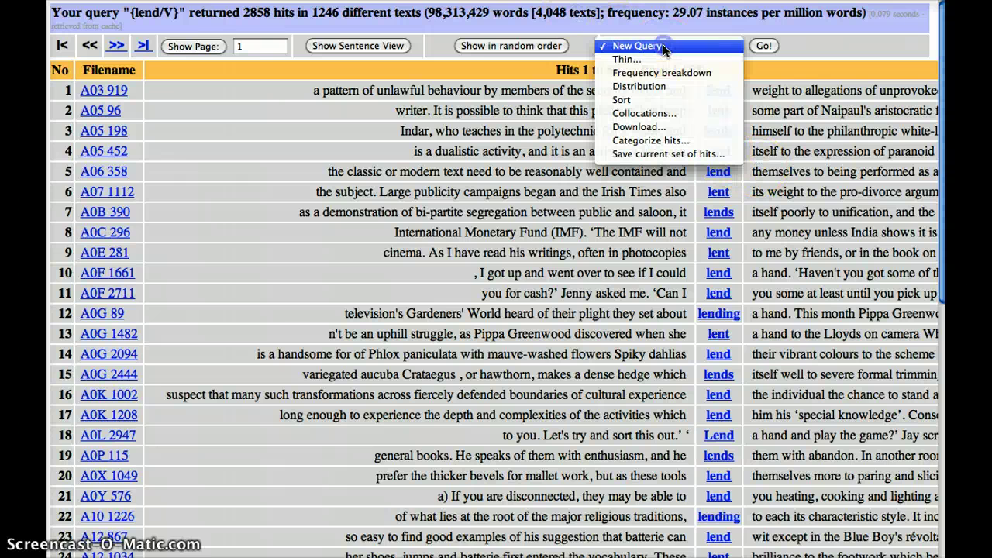
left_click(654, 113)
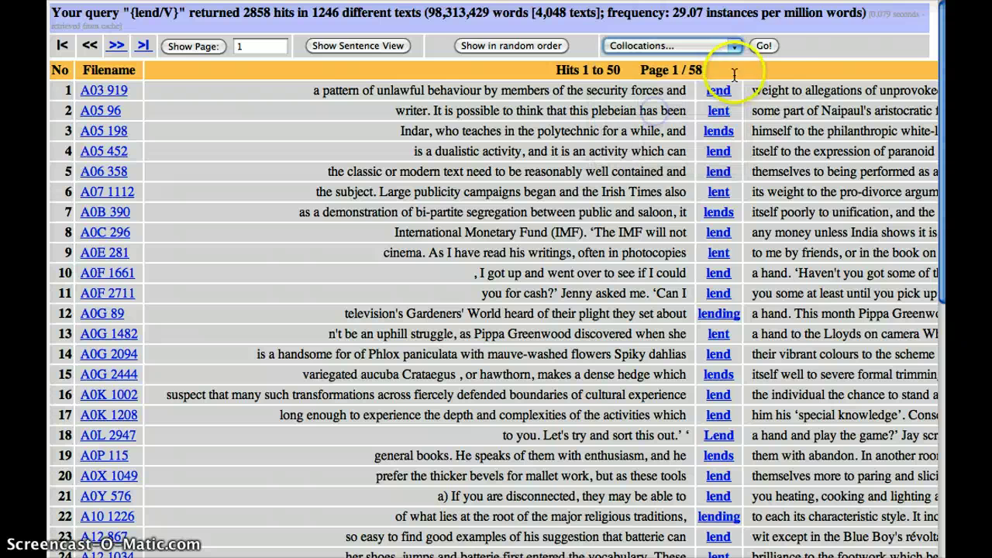
left_click(764, 45)
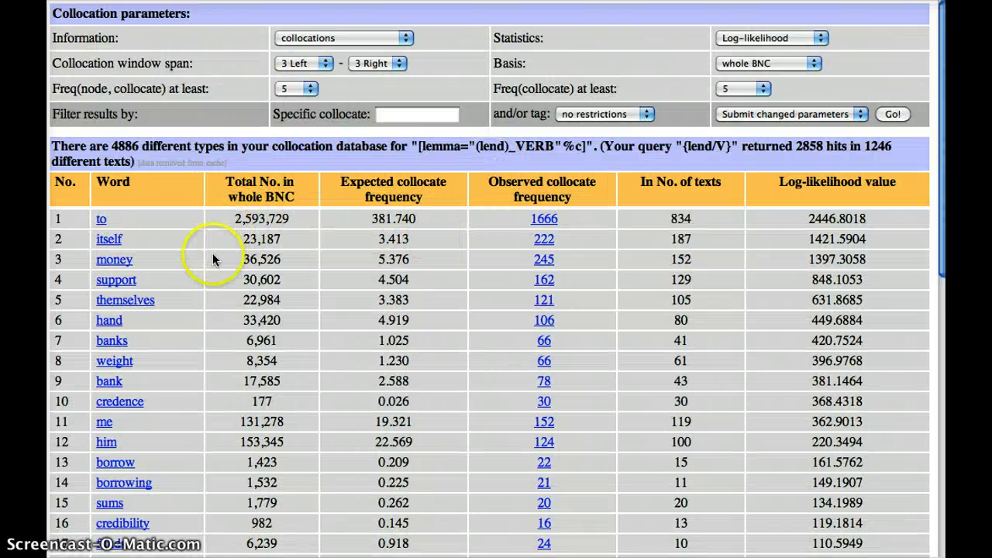
scroll(212, 259, "down", 1)
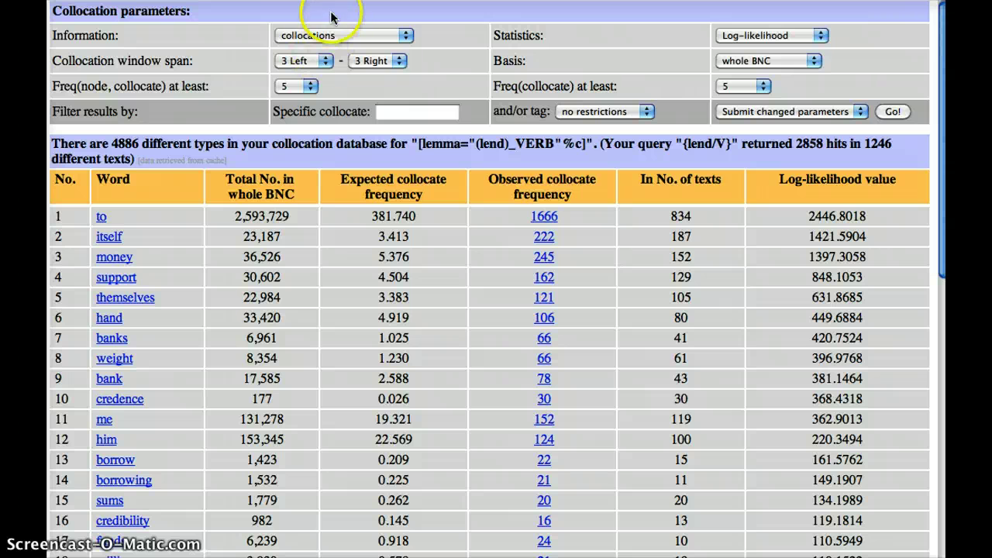
Step: Recalculate collocations on POS-tags with a window from 1 Right to 1 Right
left_click(327, 35)
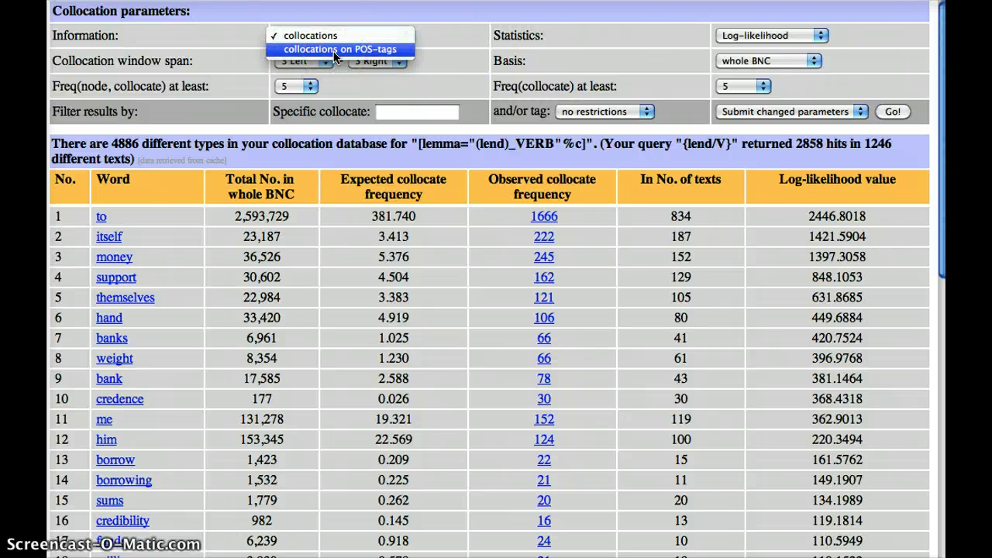
left_click(335, 50)
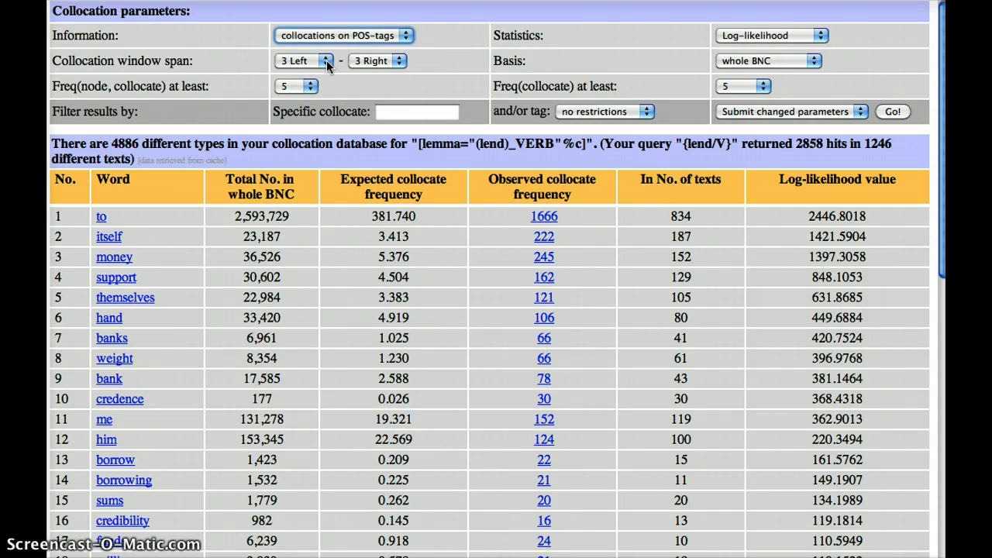
left_click(327, 60)
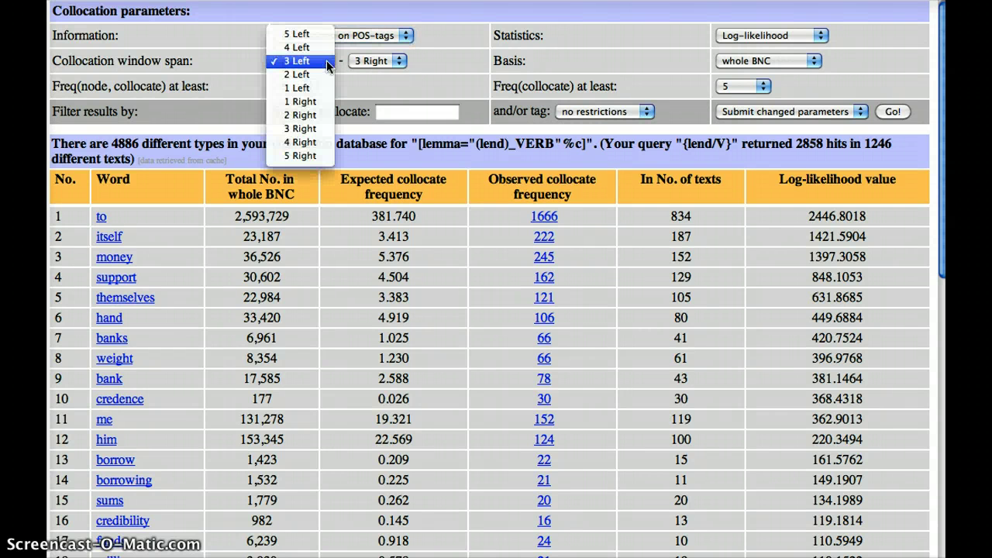
left_click(326, 104)
left_click(400, 58)
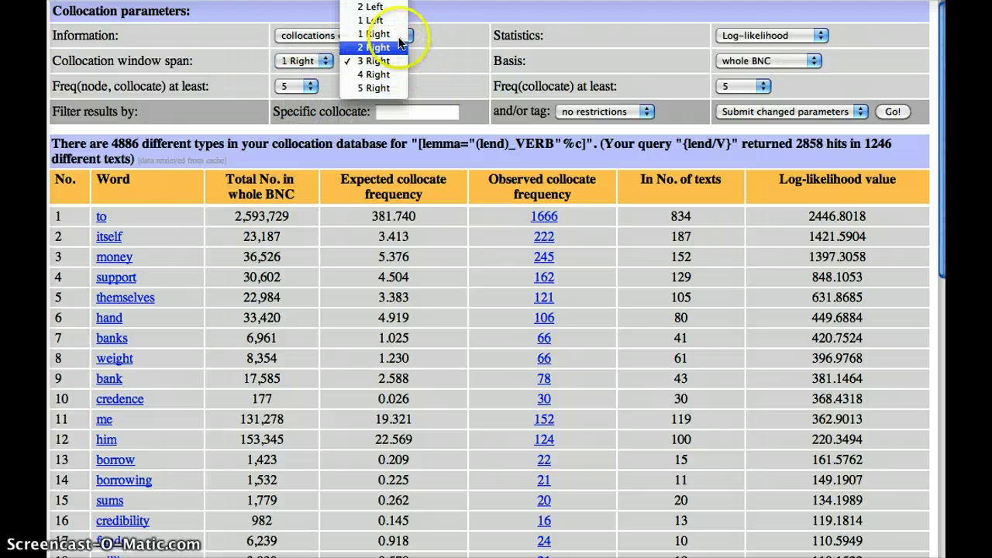
left_click(395, 34)
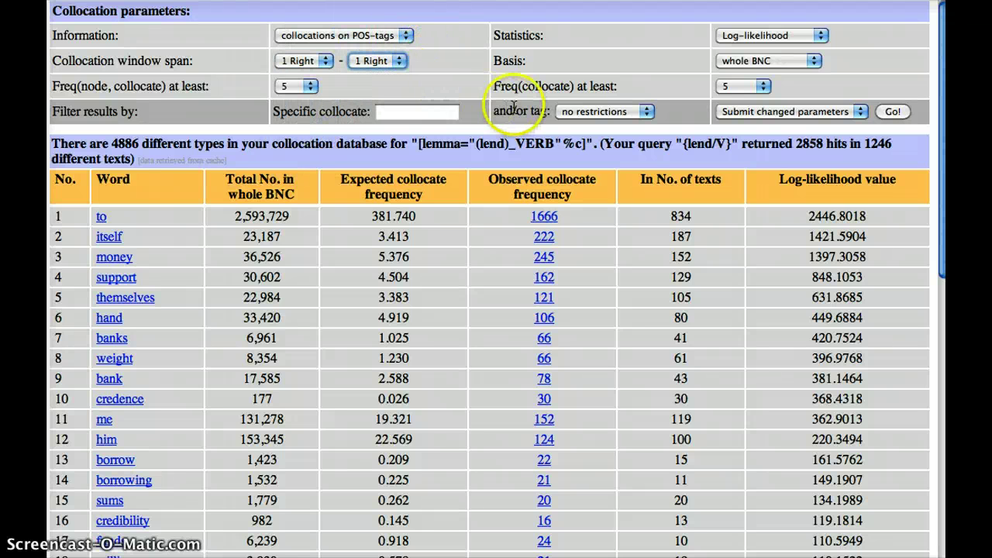
left_click(655, 59)
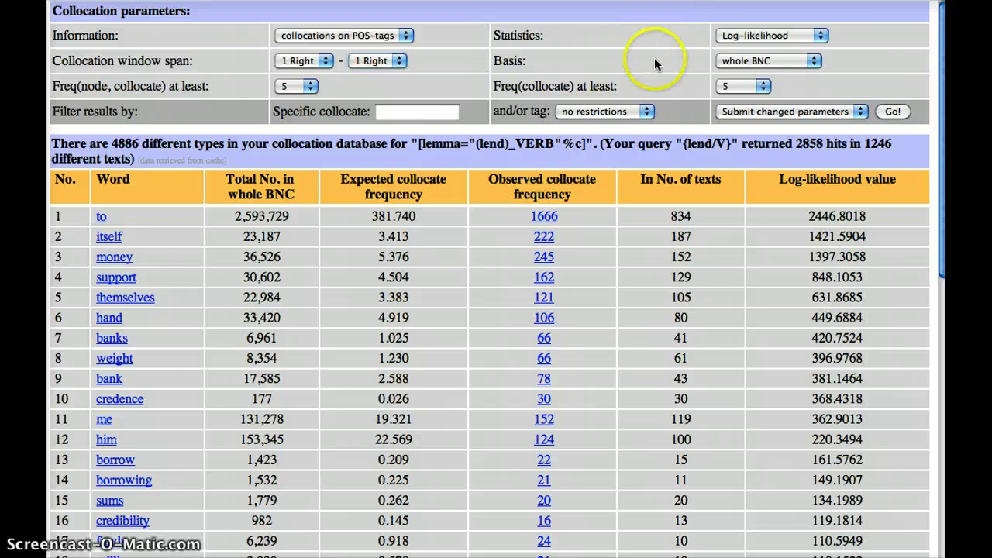
left_click(897, 112)
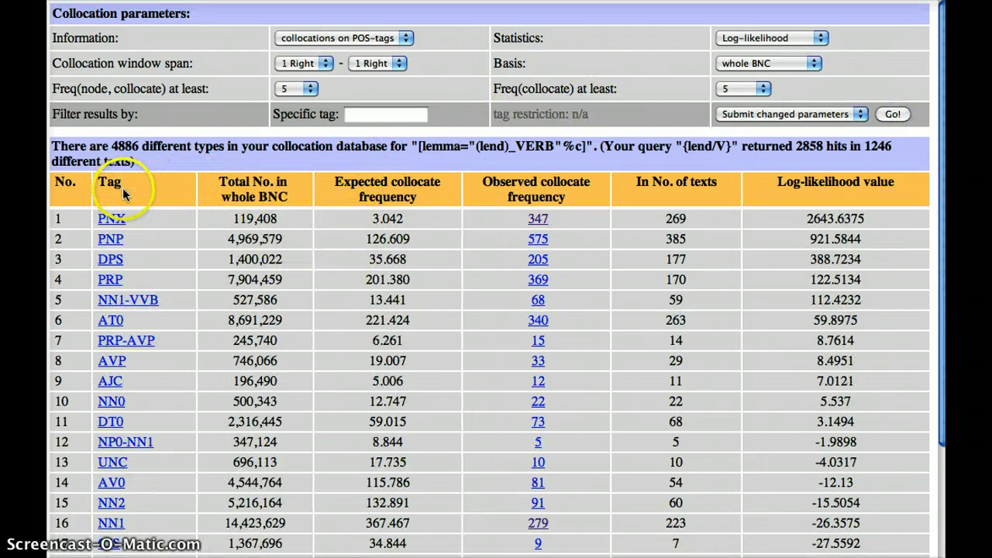
Step: Review the POS-tag collocates led by PNX (347 co-occurrences), then show Safari's Top Sites
scroll(157, 223, "down", 2)
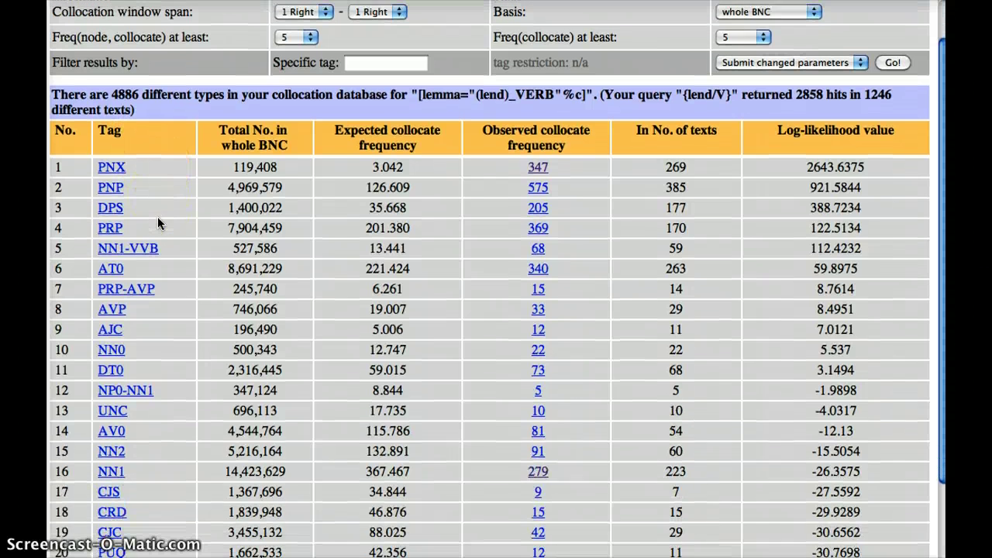
scroll(157, 223, "down", 1)
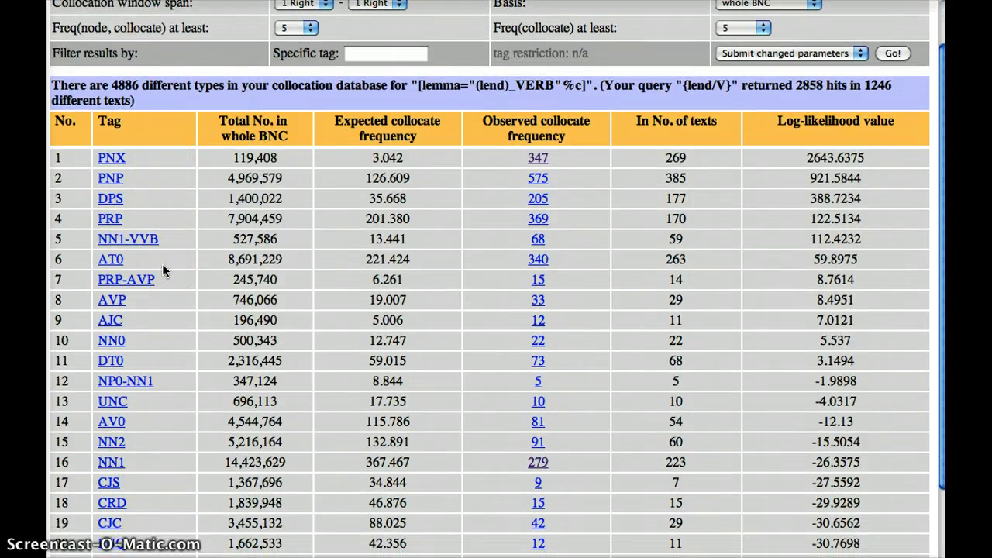
scroll(162, 264, "up", 3)
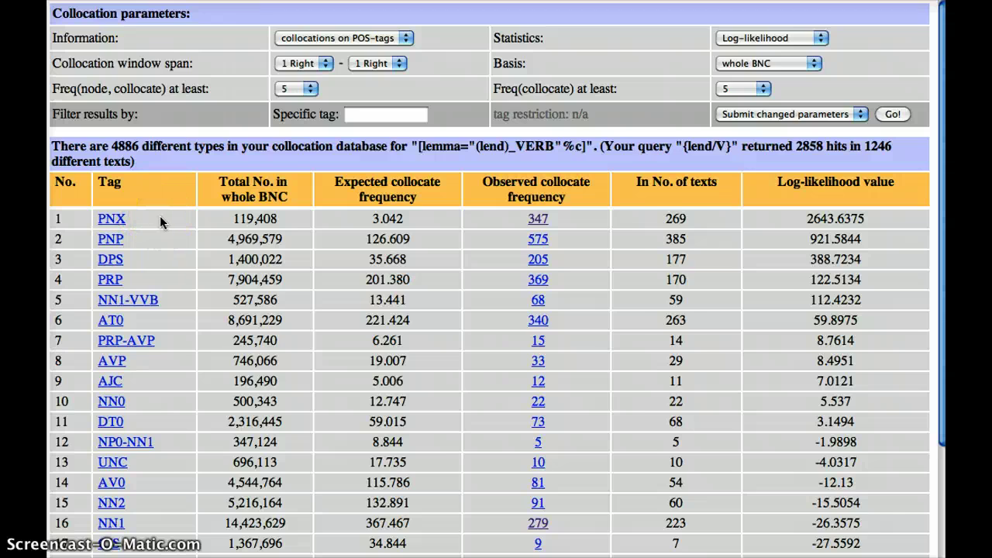
key("super+alt+1")
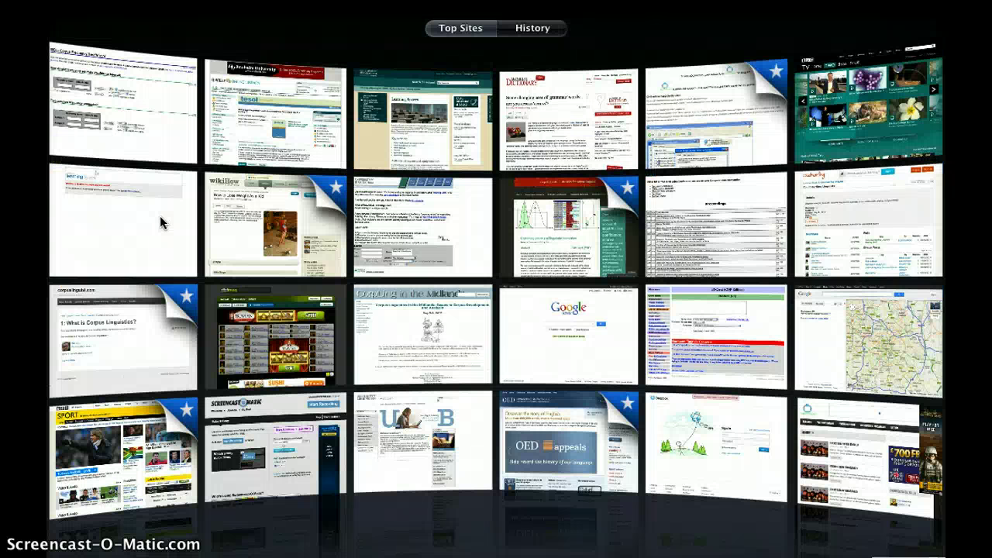
Step: From the BNCweb query page, open the simple query syntax help and read the tagset descriptions
left_click(755, 355)
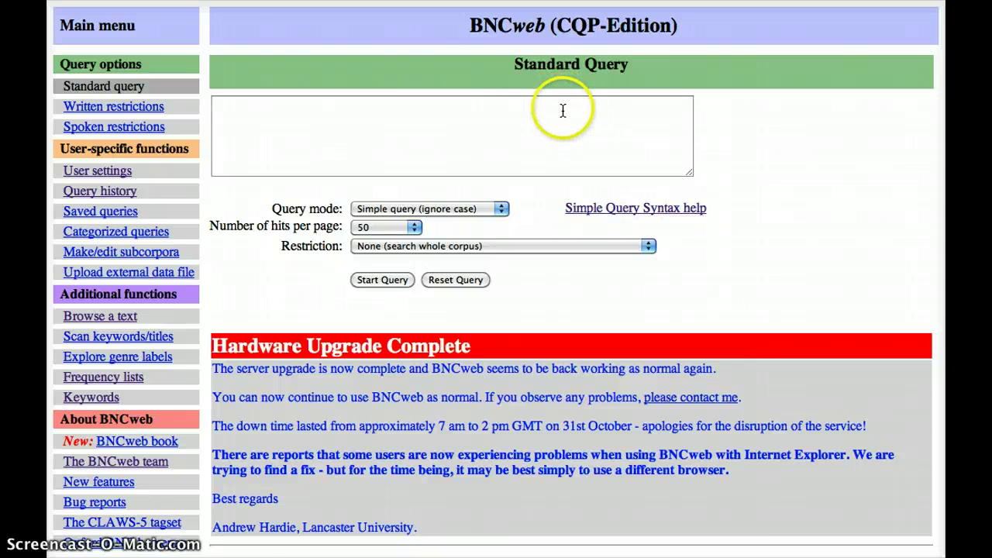
left_click(612, 209)
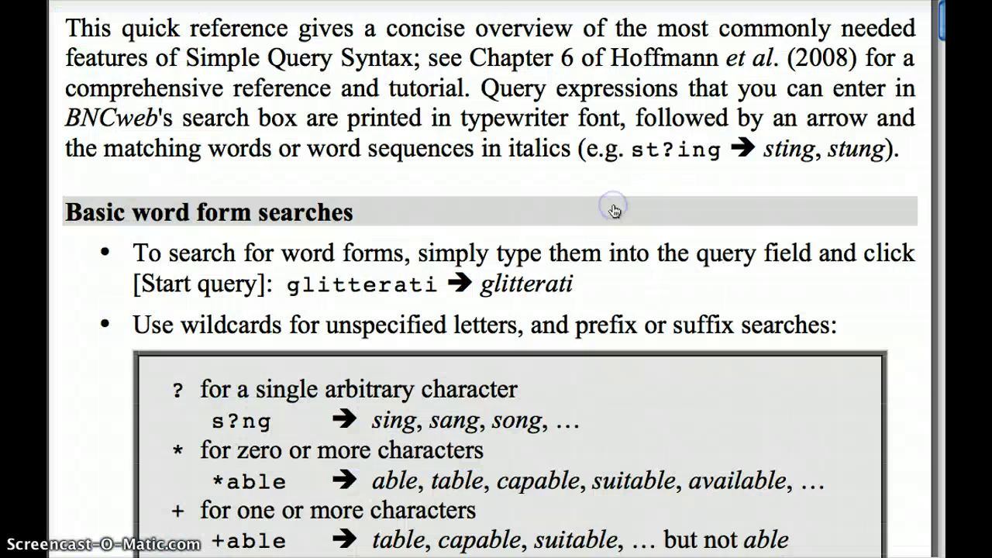
scroll(614, 209, "down", 10)
scroll(614, 209, "down", 20)
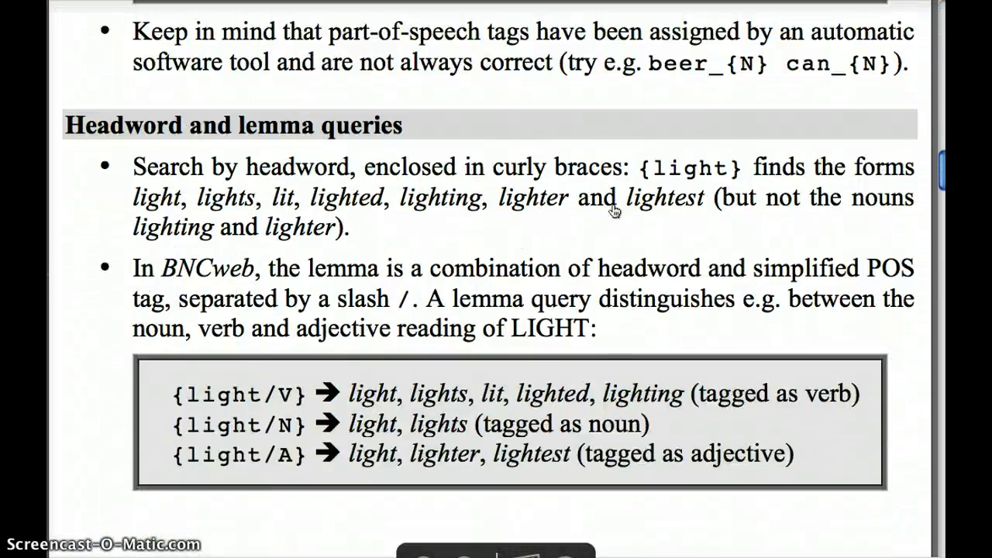
scroll(612, 211, "down", 20)
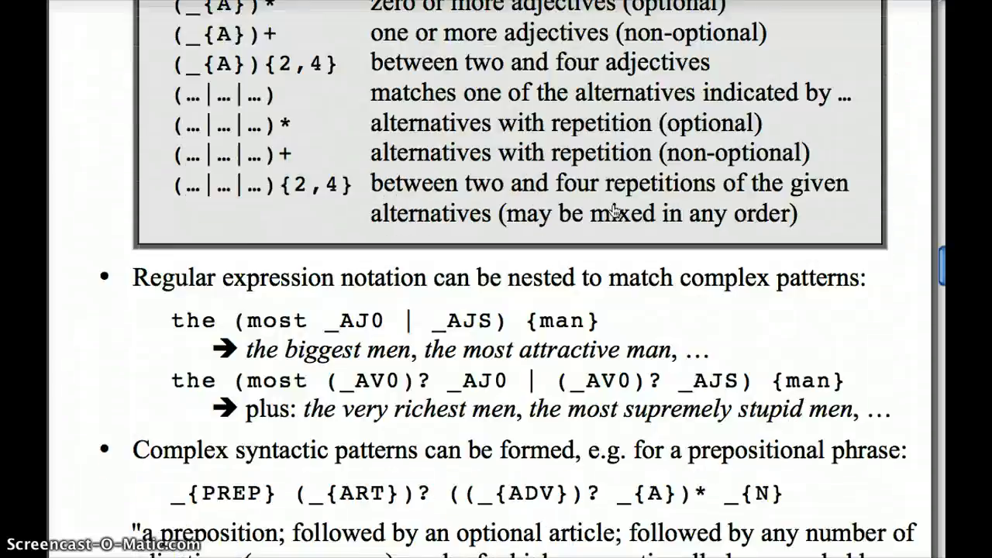
scroll(615, 210, "down", 20)
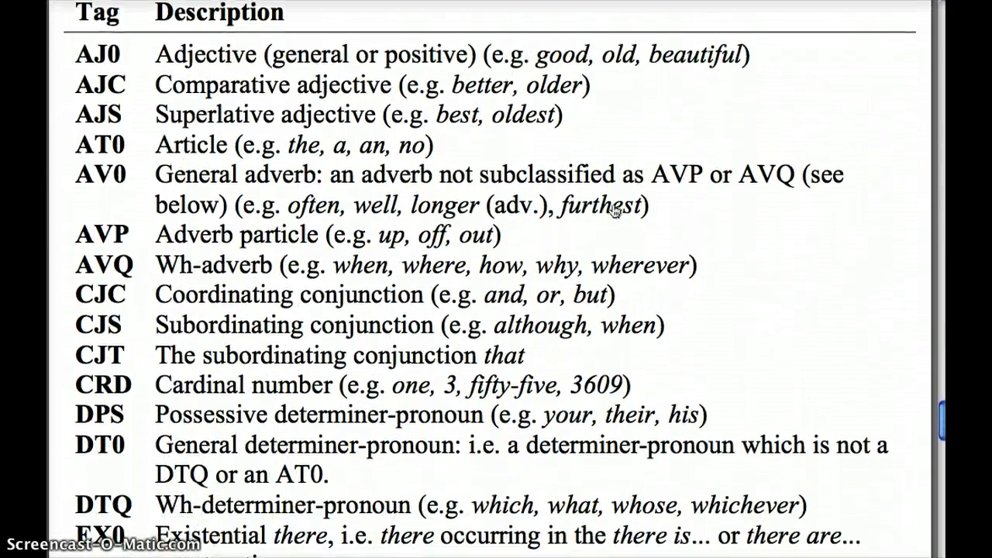
scroll(614, 210, "down", 1)
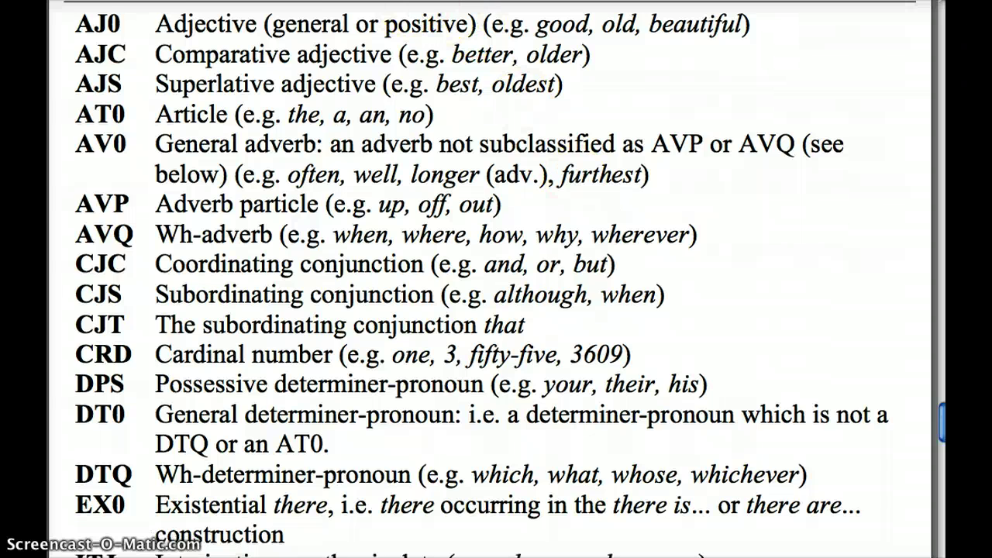
Step: Return to the POS-tag collocation table for {lend/V}
key("ctrl+Tab")
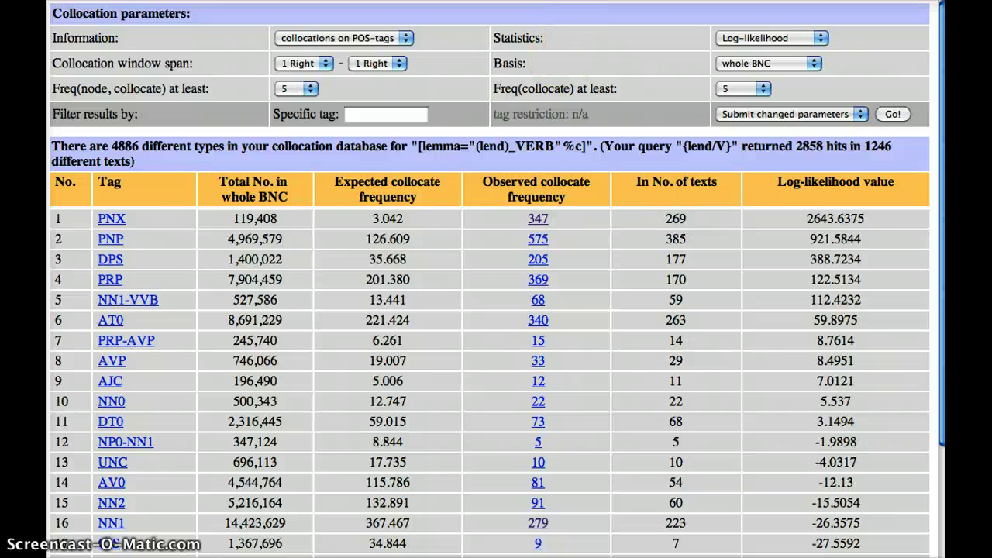
scroll(390, 416, "down", 10)
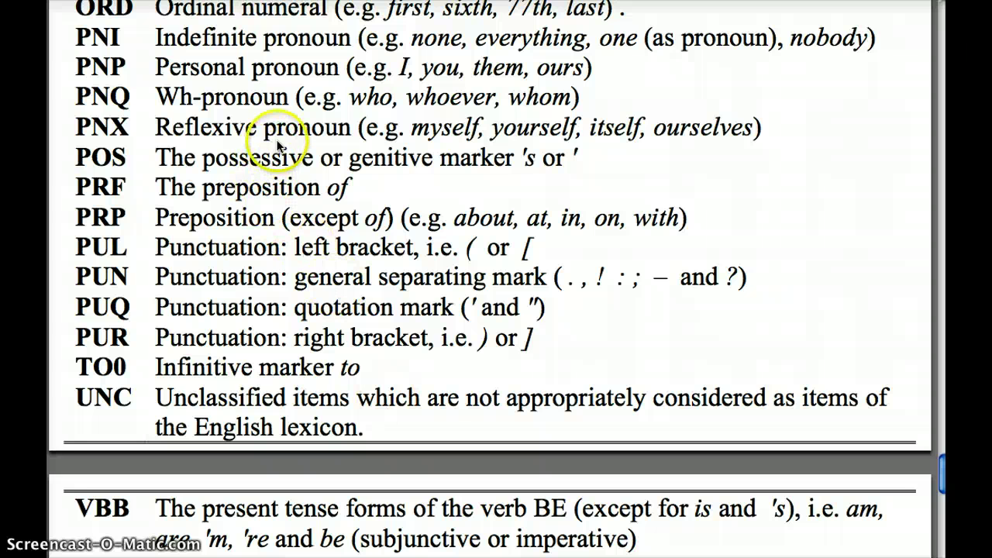
key("alt+Tab")
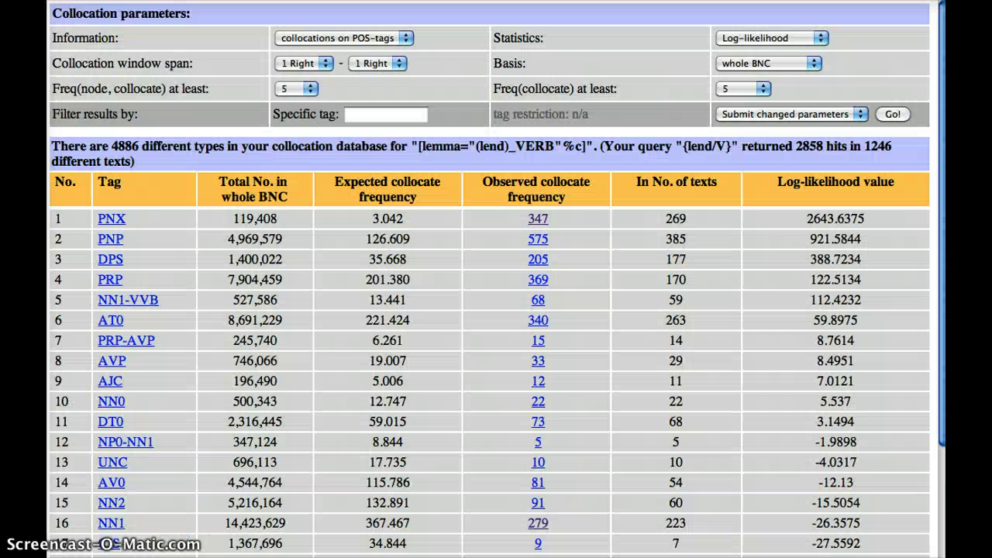
left_click(540, 220)
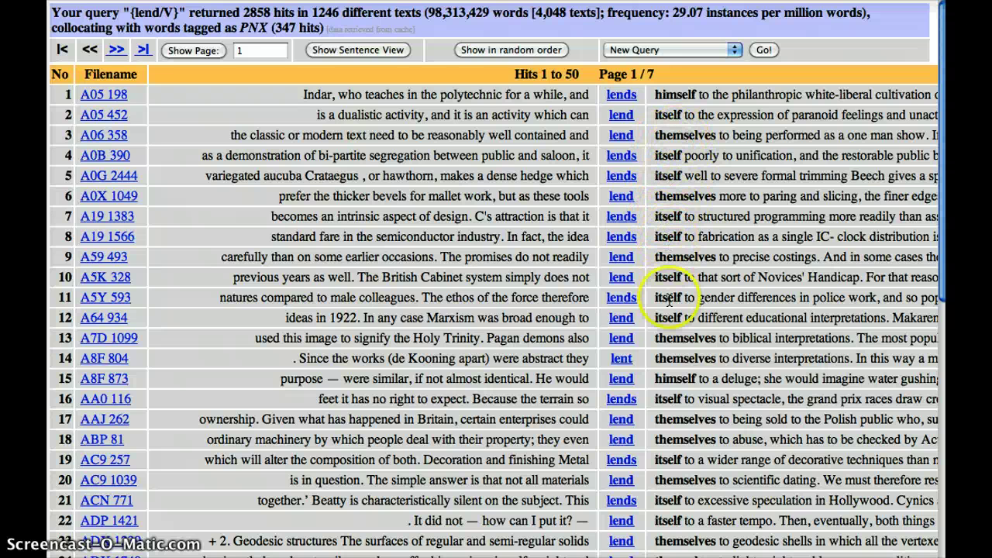
scroll(685, 403, "down", 1)
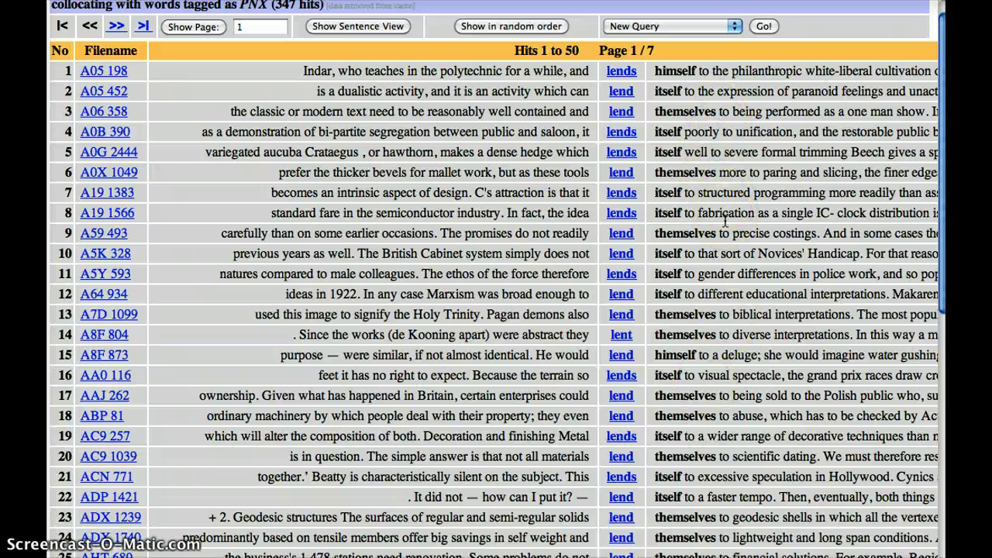
scroll(724, 220, "down", 1)
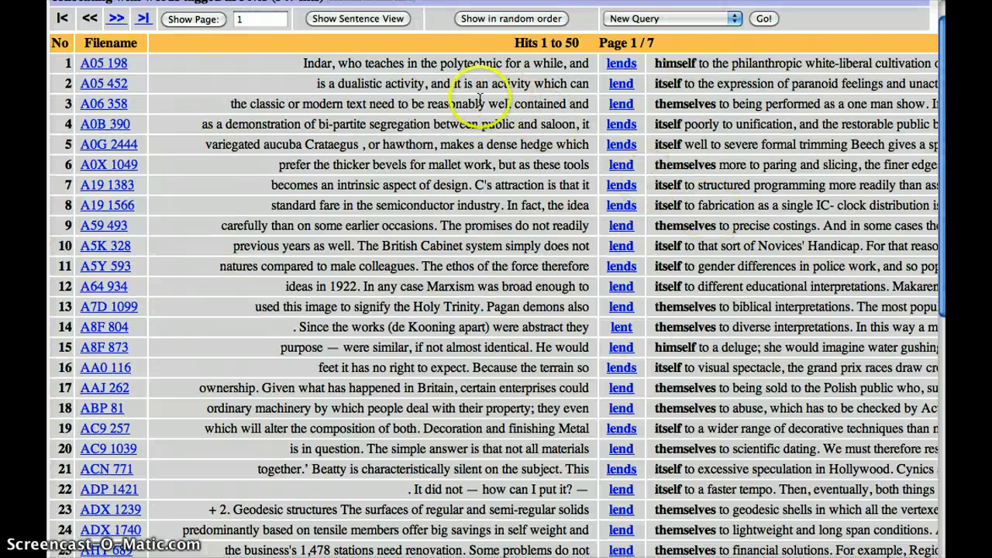
left_click(485, 17)
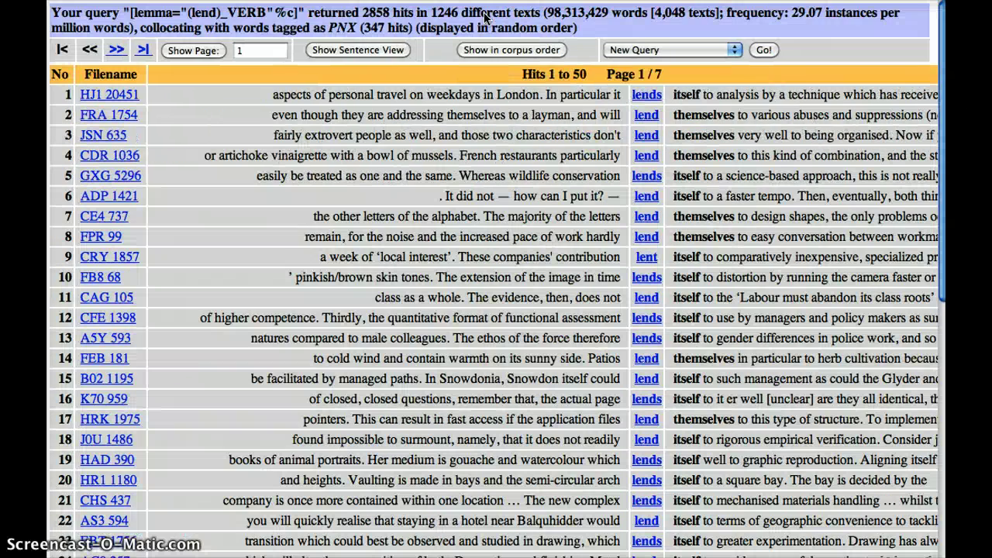
scroll(756, 195, "down", 2)
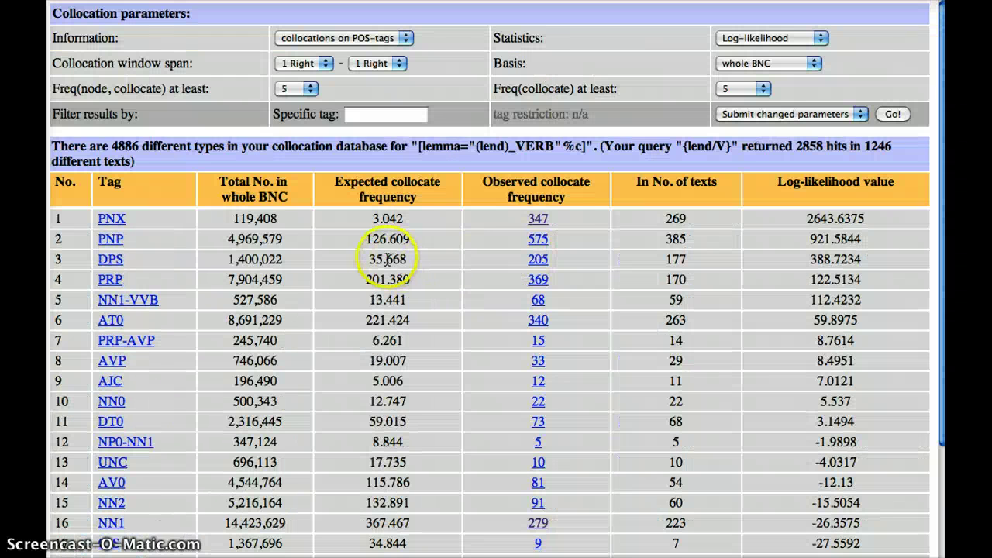
left_click(533, 241)
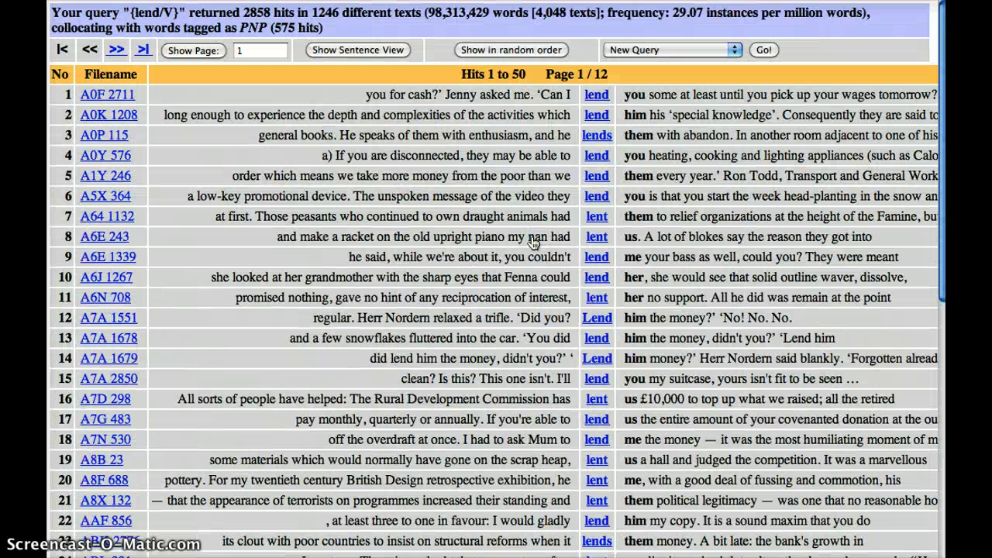
scroll(692, 273, "down", 3)
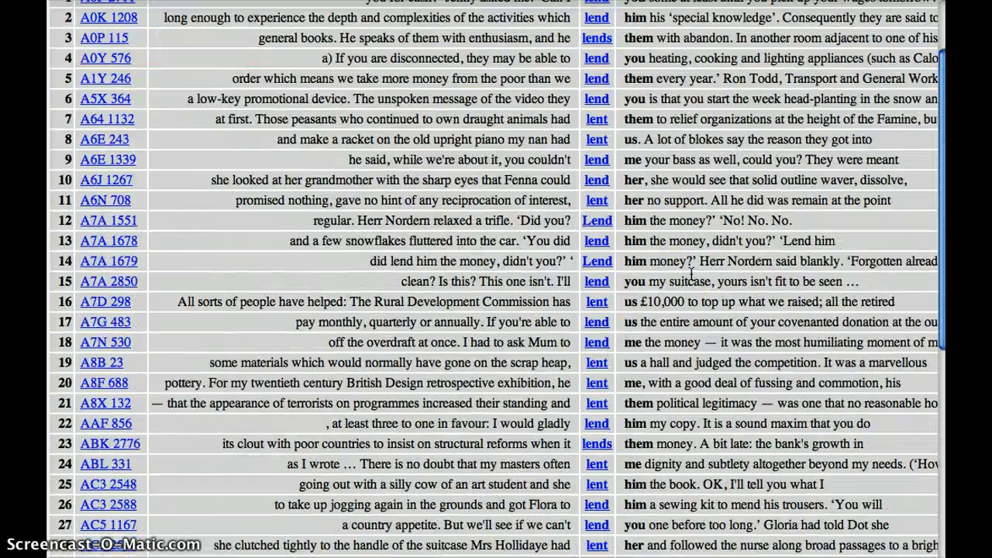
scroll(692, 273, "down", 1)
left_click(657, 153)
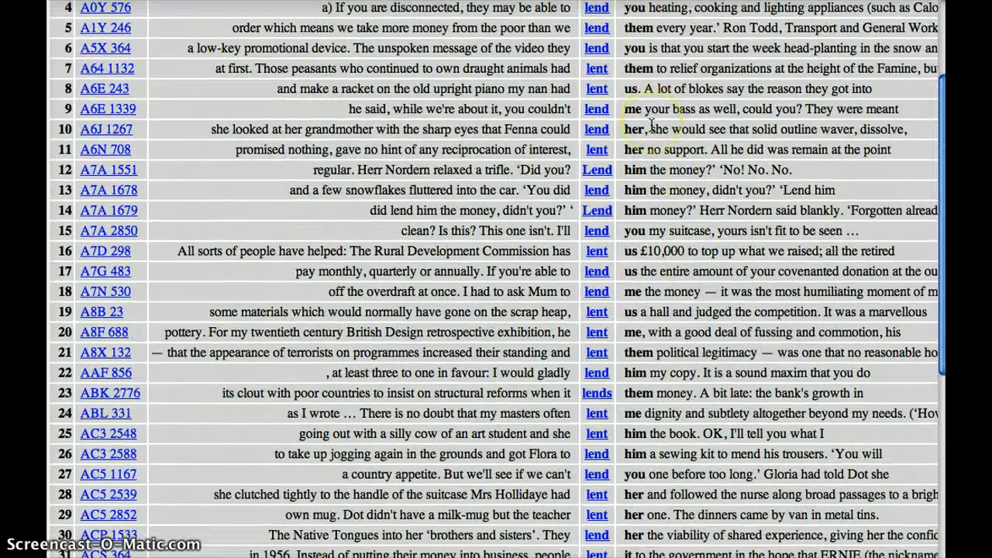
scroll(652, 124, "down", 1)
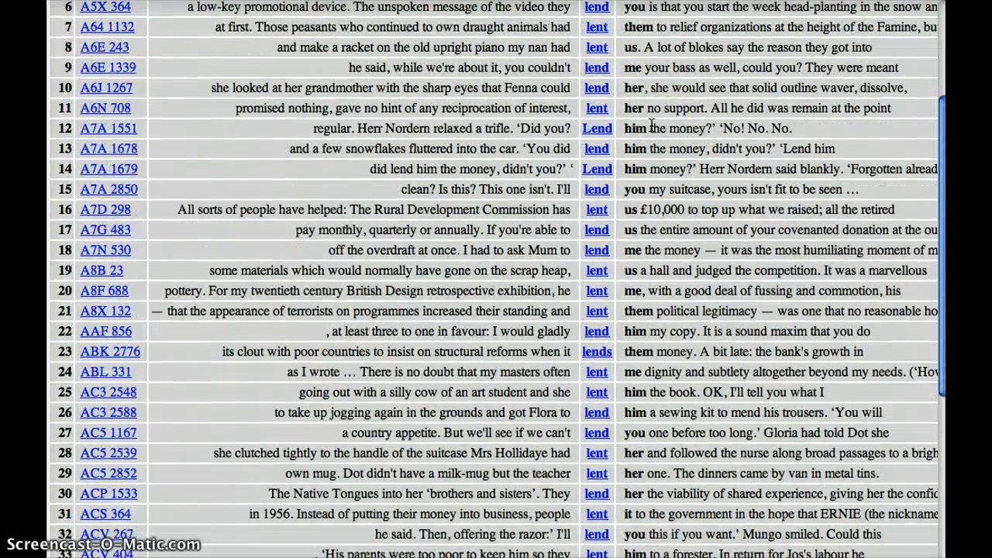
left_click(653, 128)
key("BackSpace")
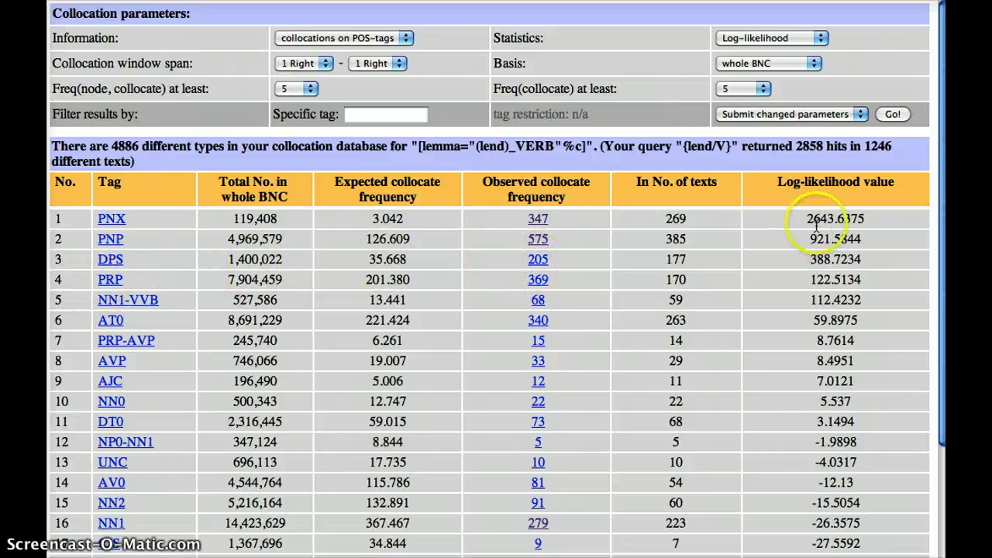
left_click(539, 260)
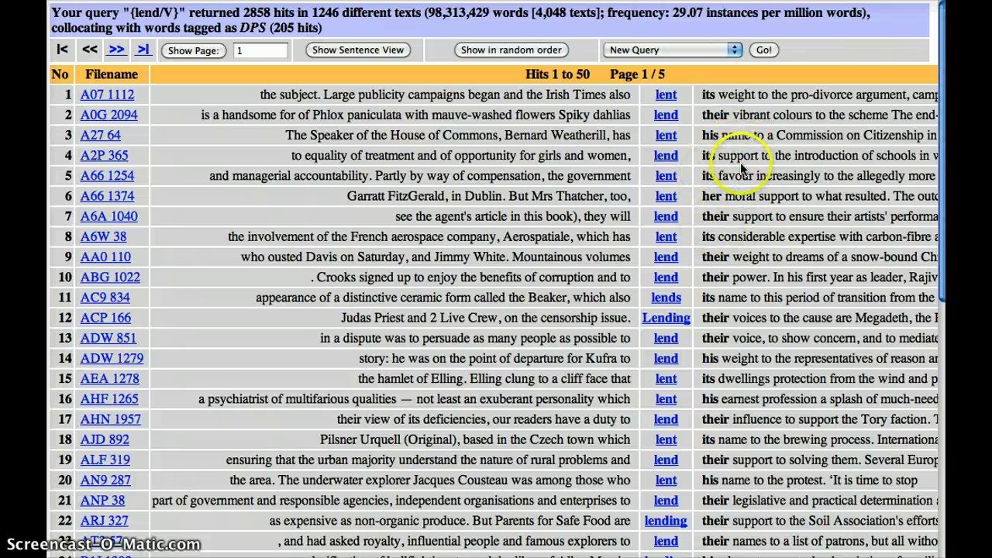
scroll(740, 162, "down", 1)
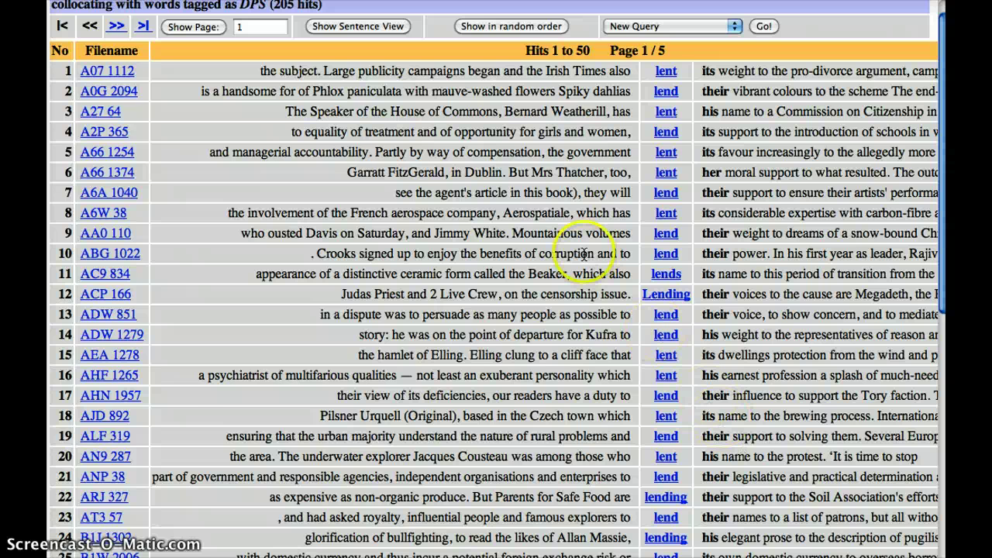
scroll(581, 248, "up", 1)
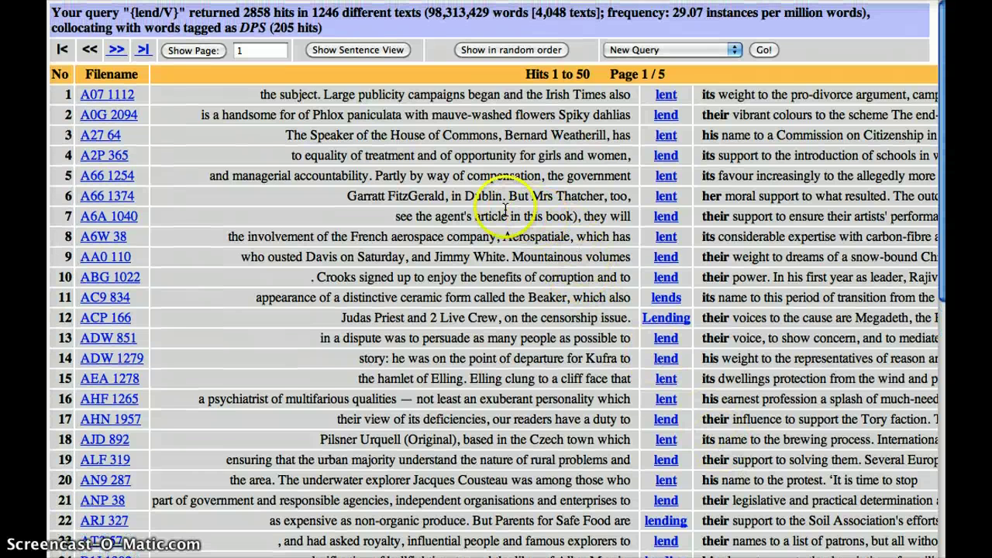
key("super+bracketleft")
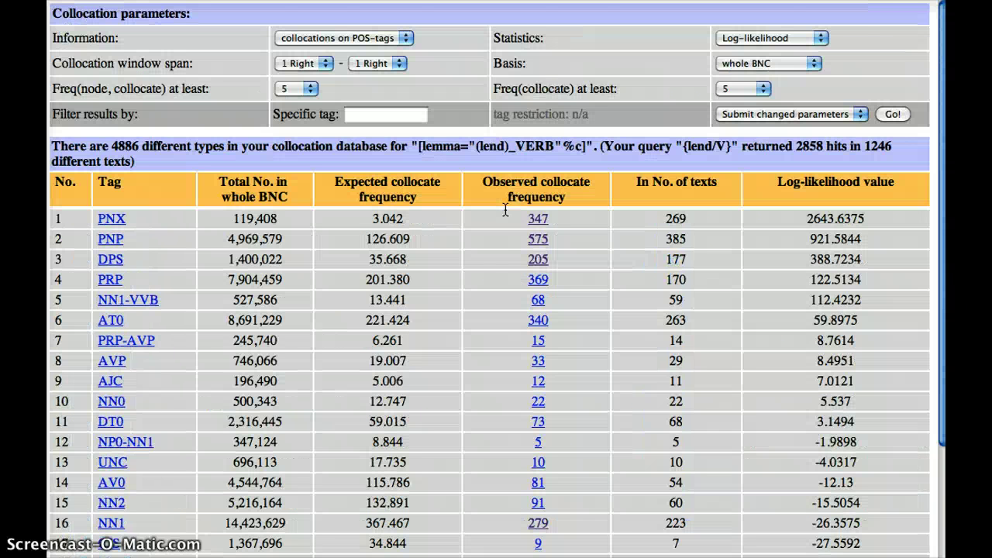
left_click(465, 303)
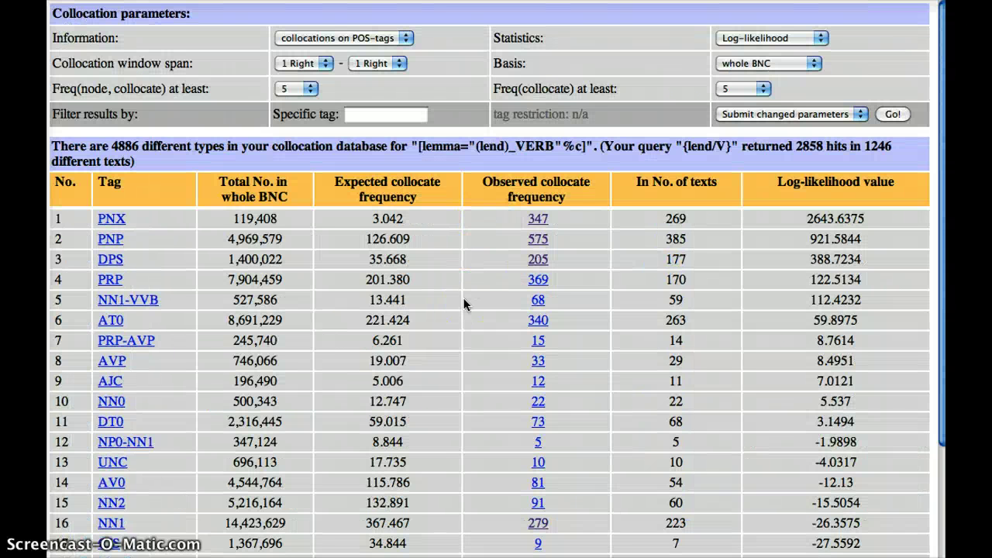